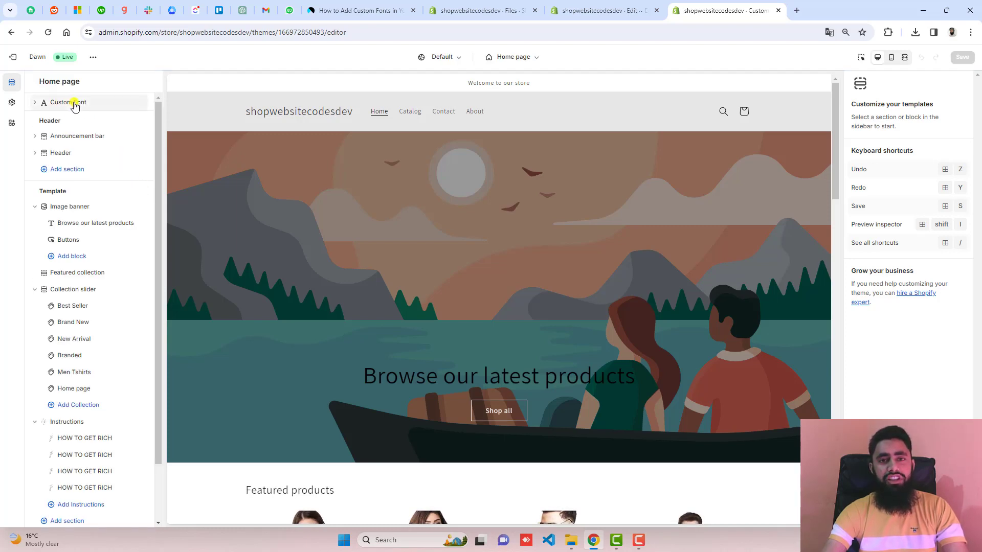
Expand Custom Font on the Home page template, add a Font block, and focus its name and URL fields.
click(75, 106)
click(73, 119)
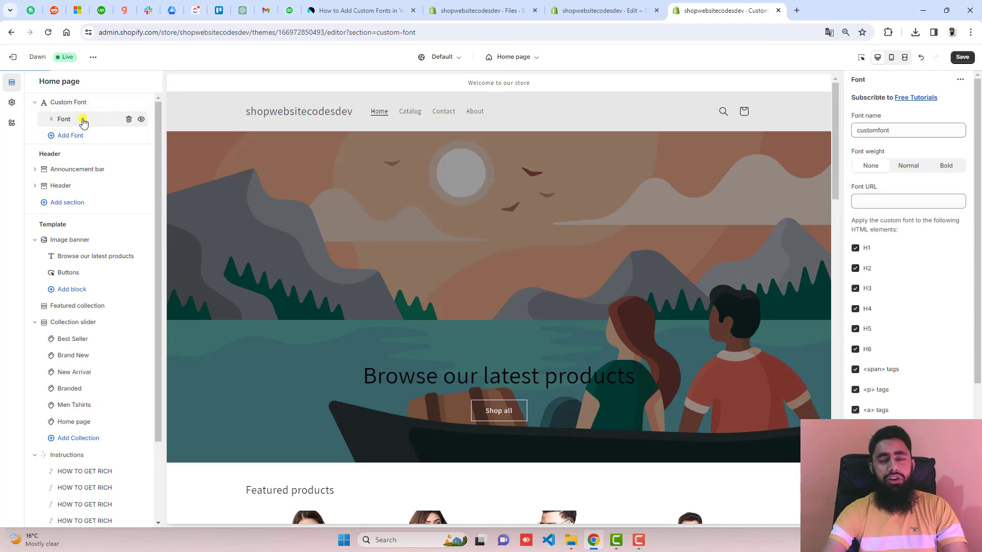
click(898, 131)
click(899, 202)
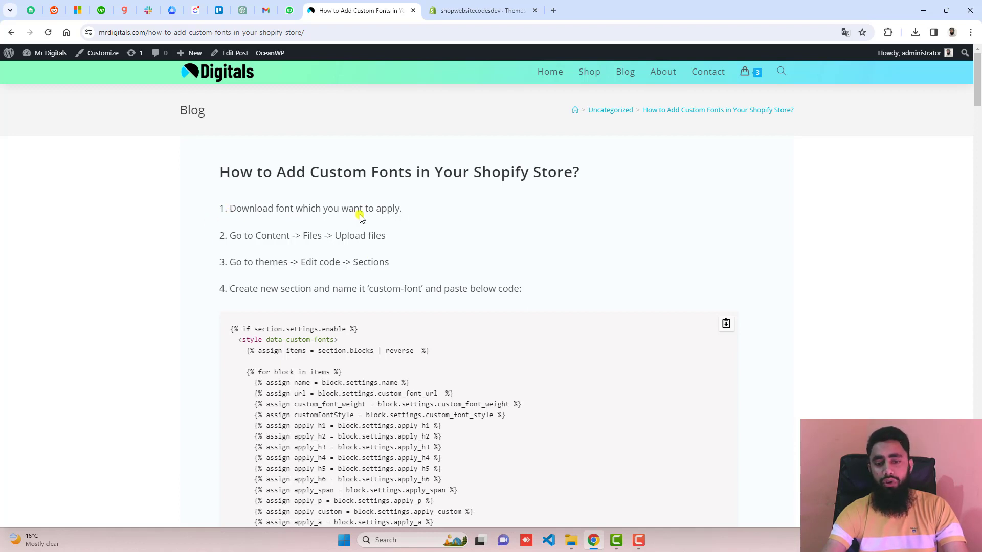
Review the tutorial's numbered steps and section code alongside the Goku.ttf file in the fonts folder.
click(571, 540)
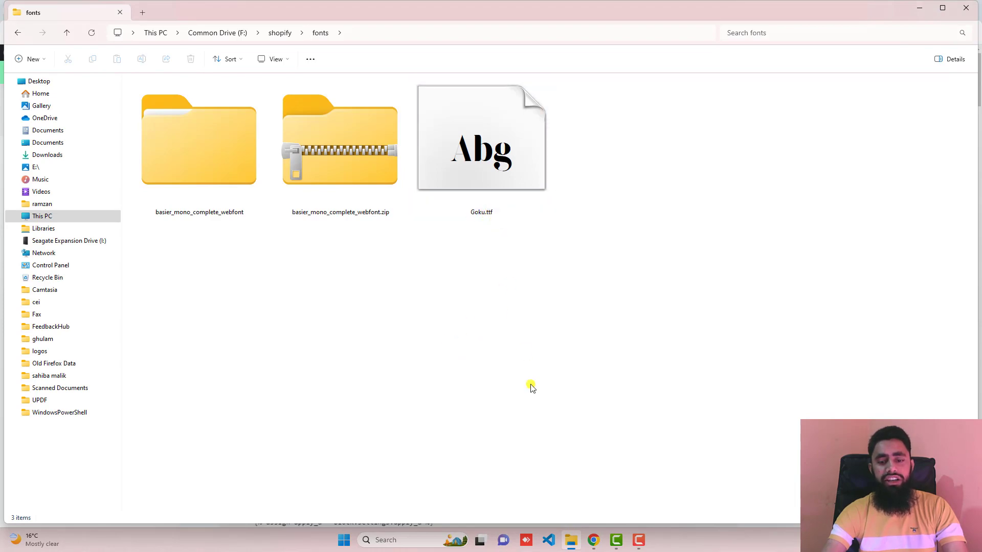
click(589, 545)
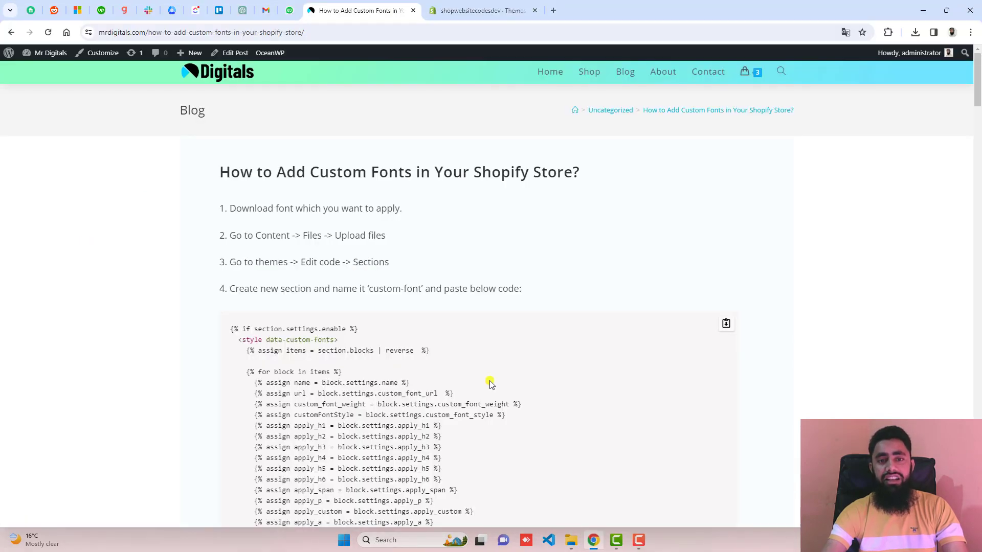
scroll(491, 384, down, 2)
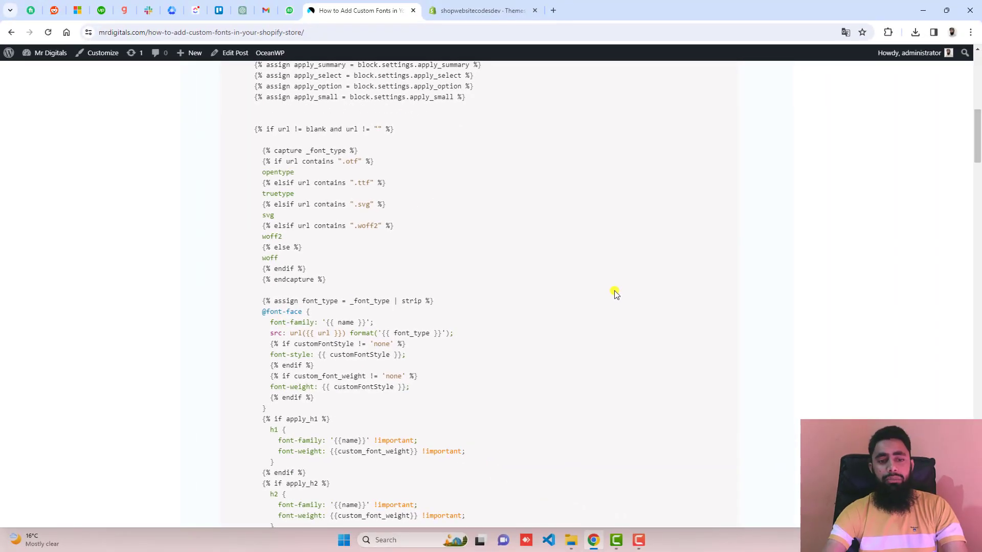
scroll(615, 293, up, 10)
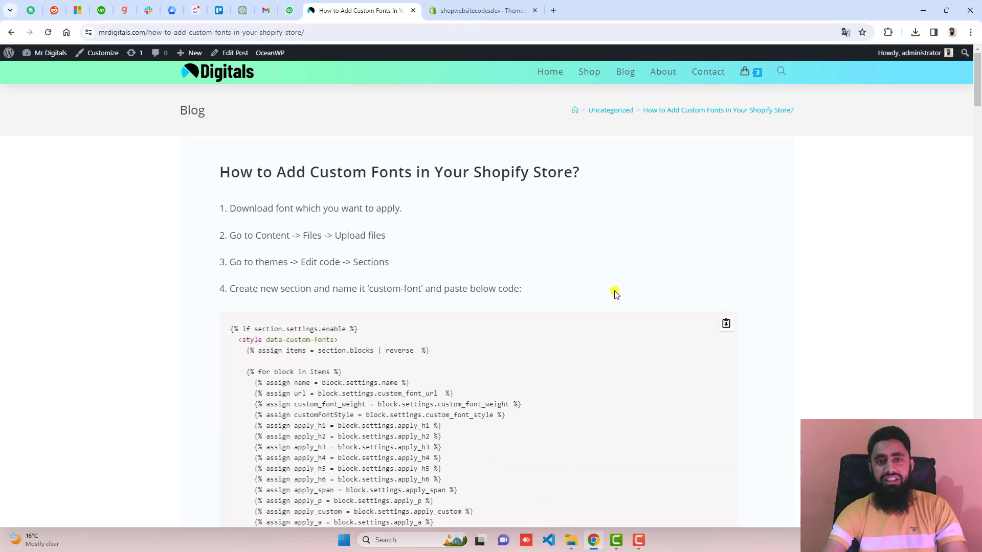
click(571, 540)
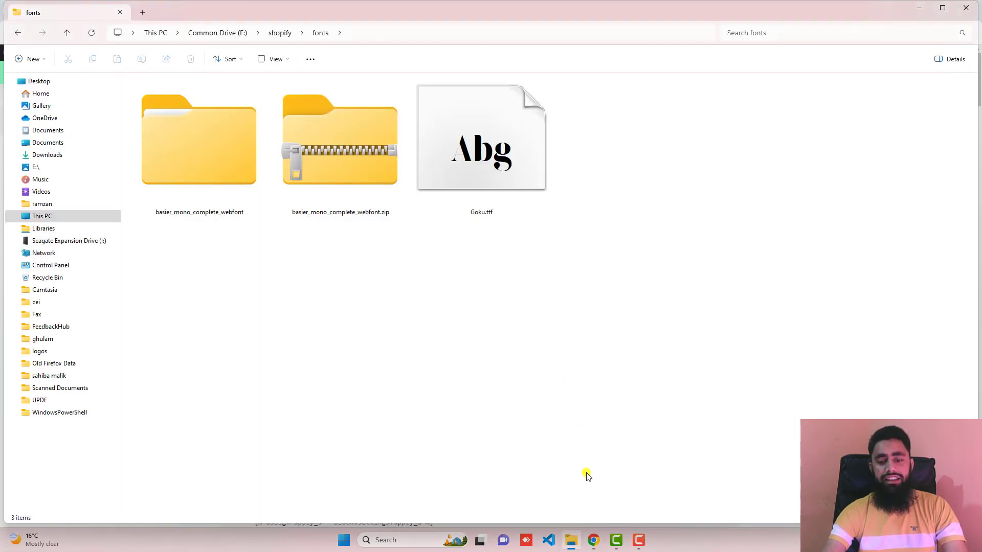
click(593, 540)
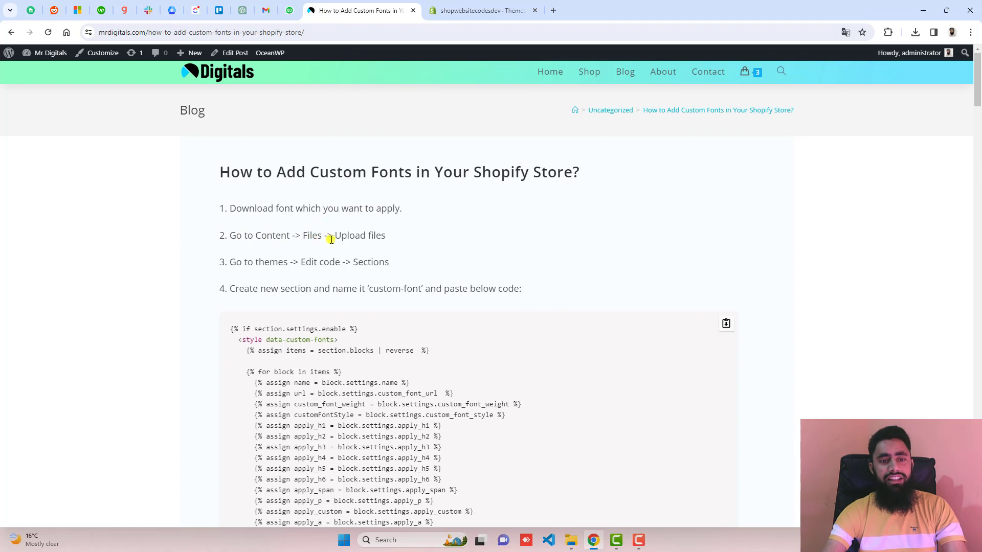
Upload Goku.ttf from the computer into the store's Content > Files list.
click(440, 11)
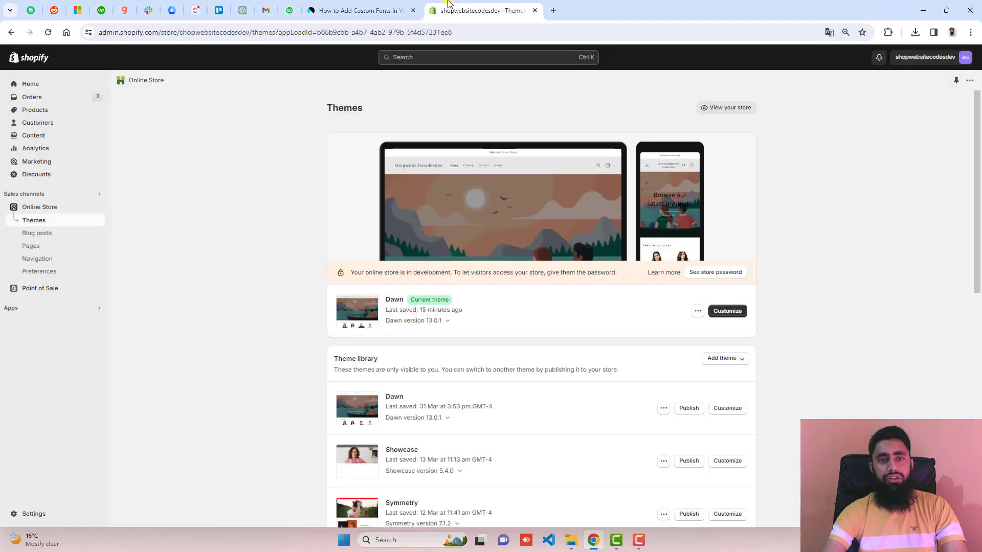
click(47, 135)
click(48, 164)
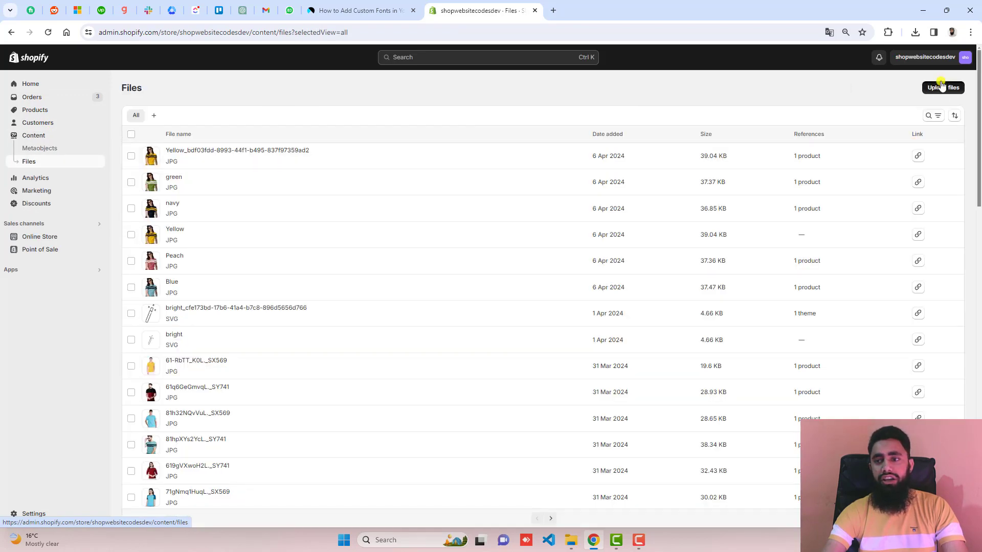
click(943, 88)
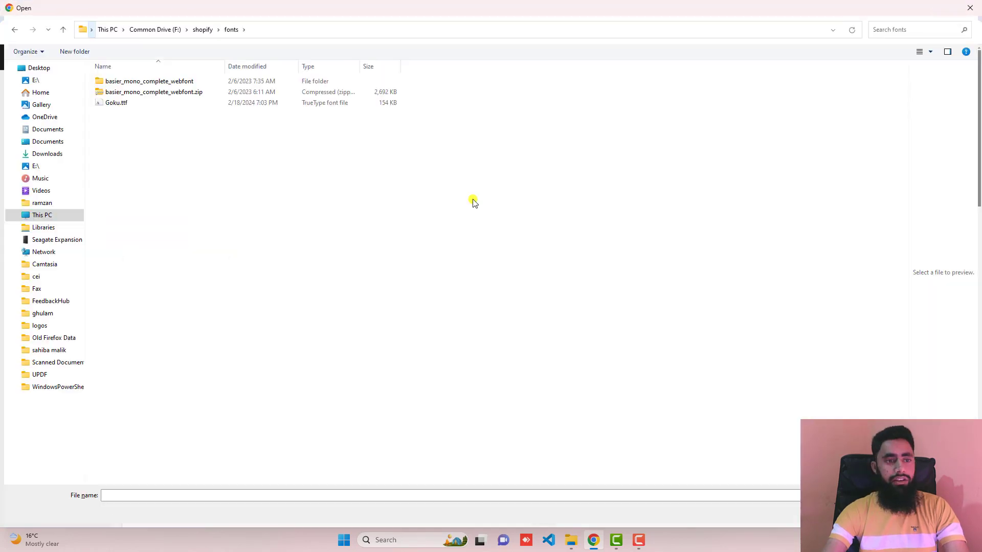
double_click(175, 94)
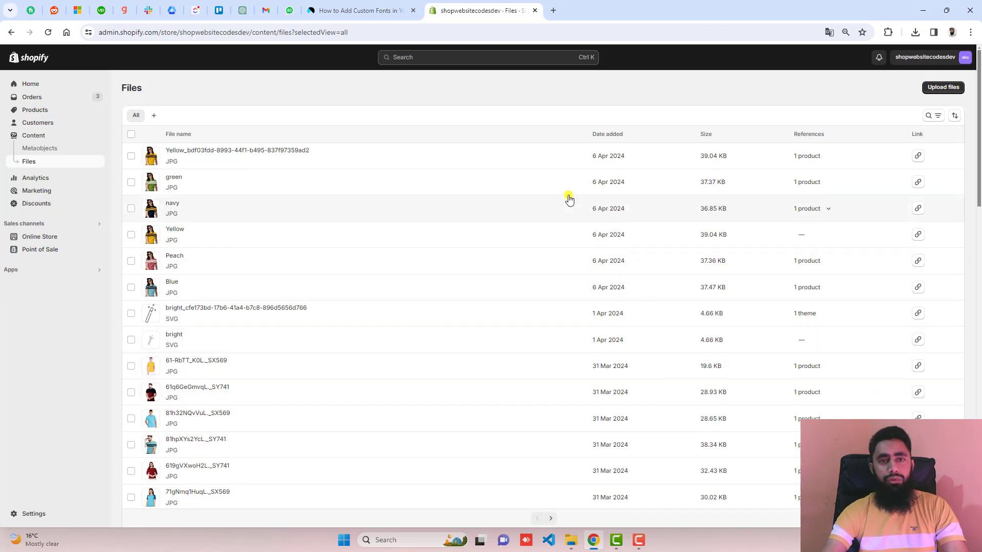
click(373, 11)
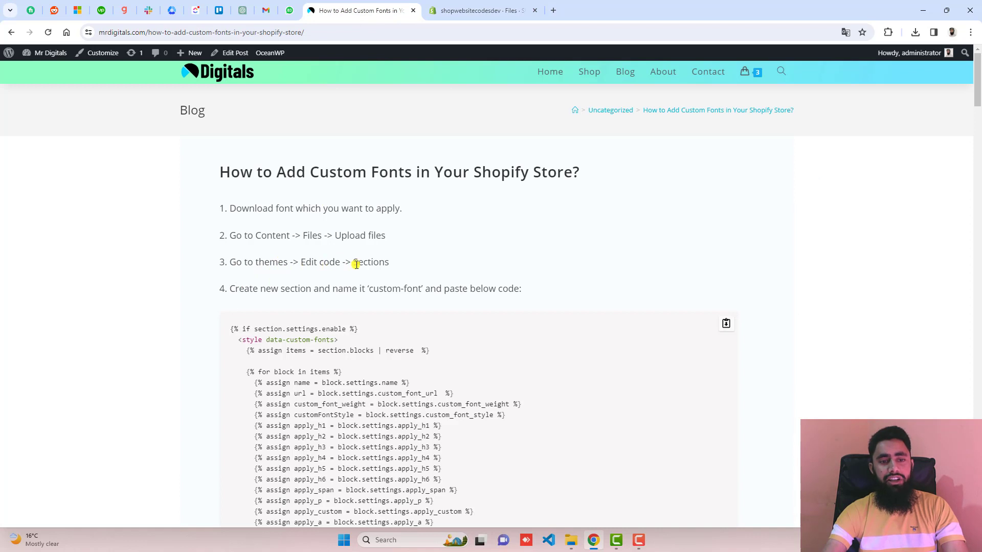
Open the Dawn theme's code editor from Online Store > Themes via Edit code.
click(445, 13)
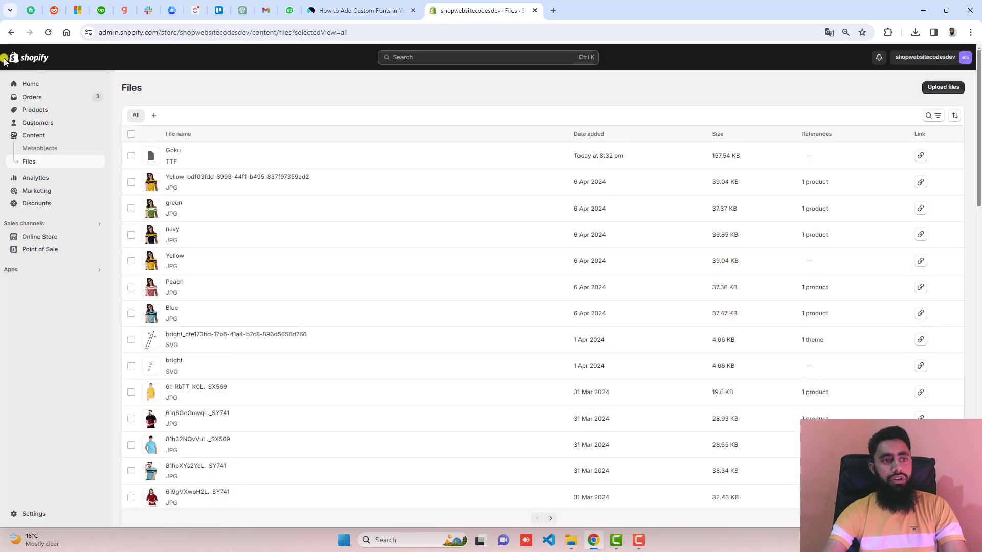
click(568, 11)
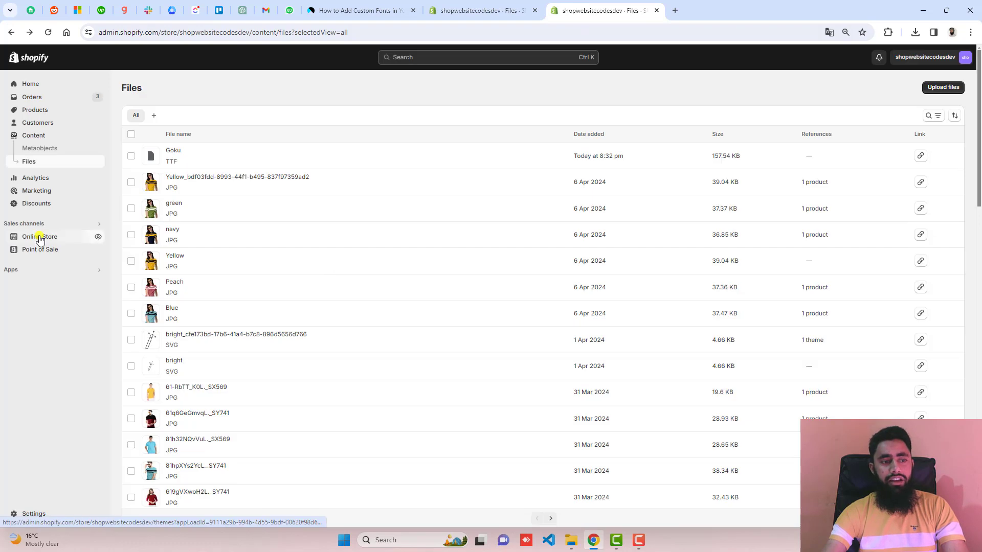
click(40, 239)
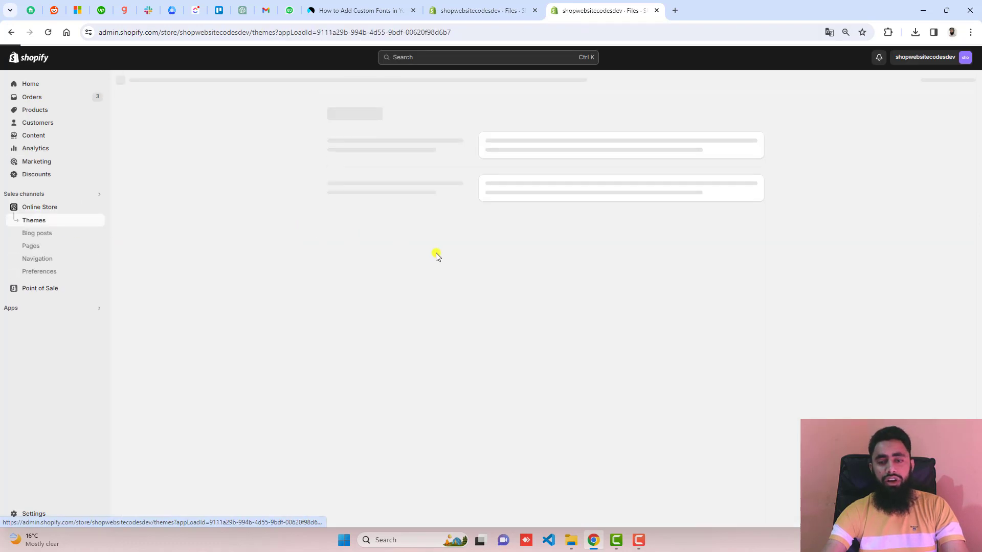
click(698, 311)
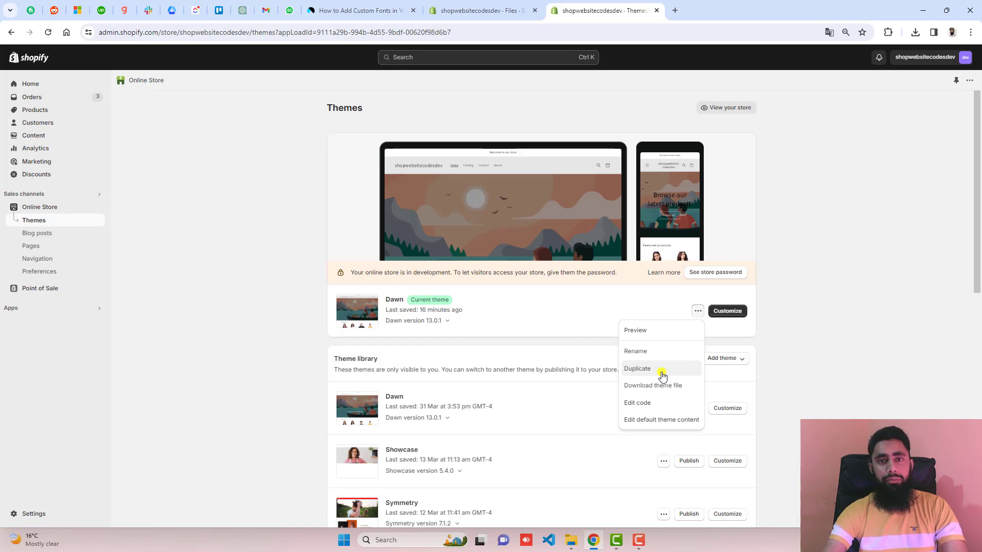
click(648, 403)
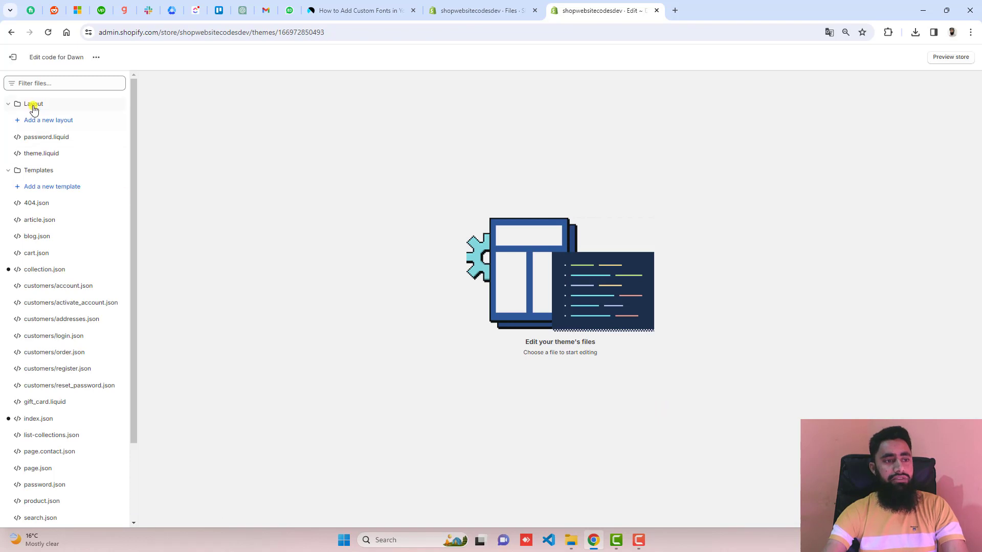
Create a new section file named custom-font, taking the name from the tutorial.
click(32, 103)
click(36, 121)
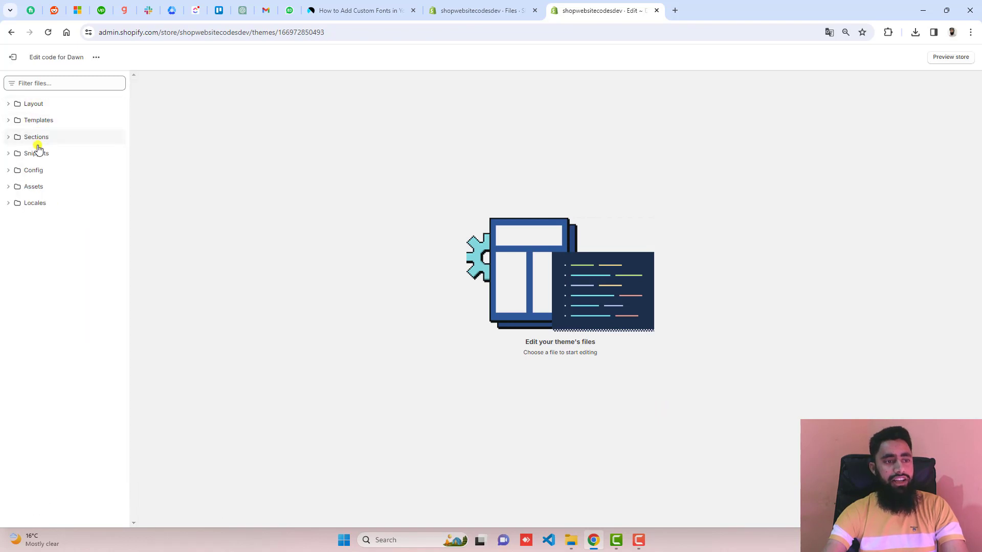
click(321, 10)
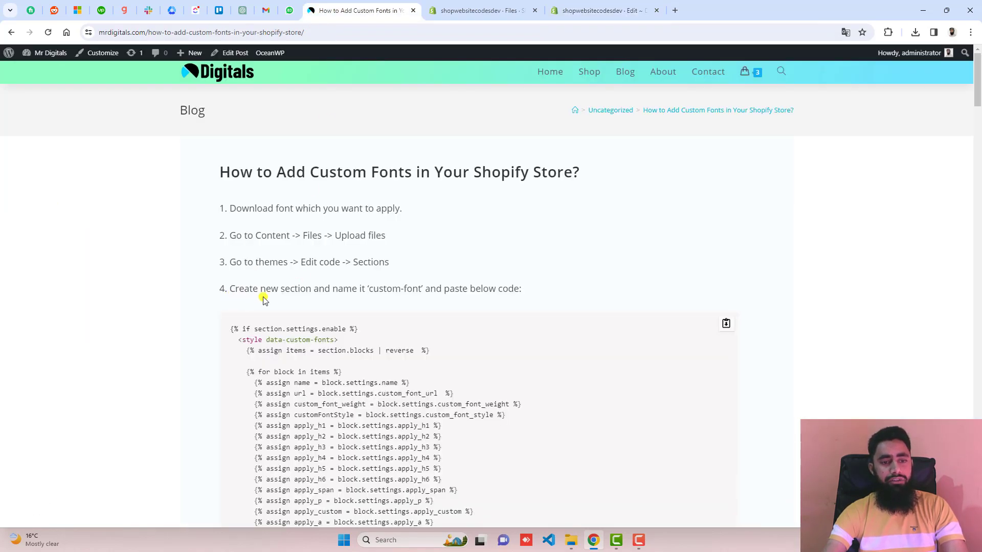
drag(370, 290, 418, 290)
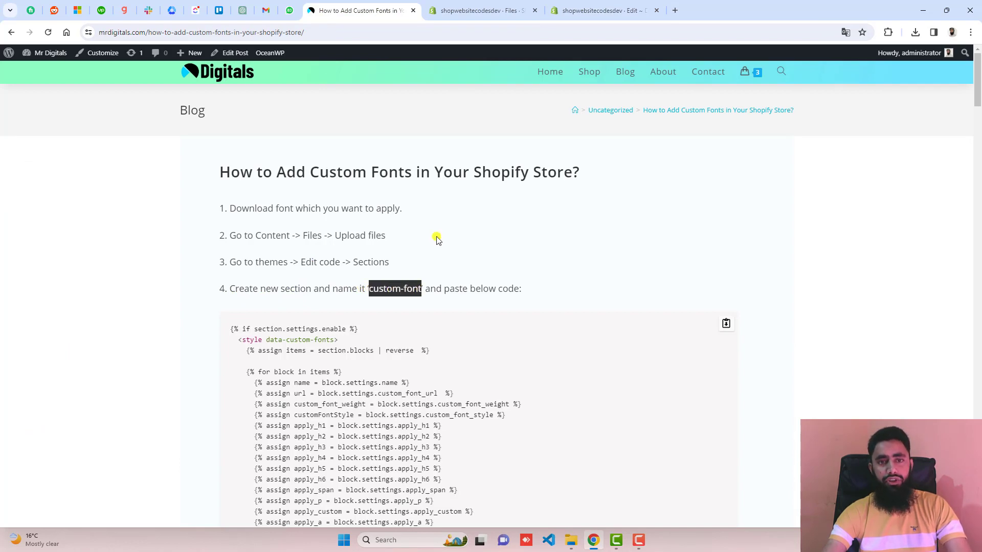
click(485, 10)
click(629, 10)
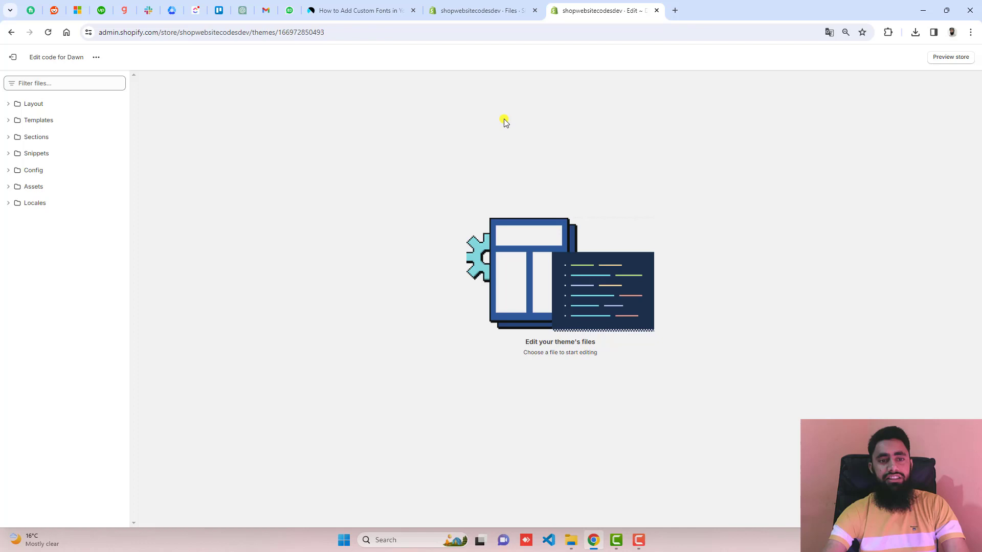
click(45, 137)
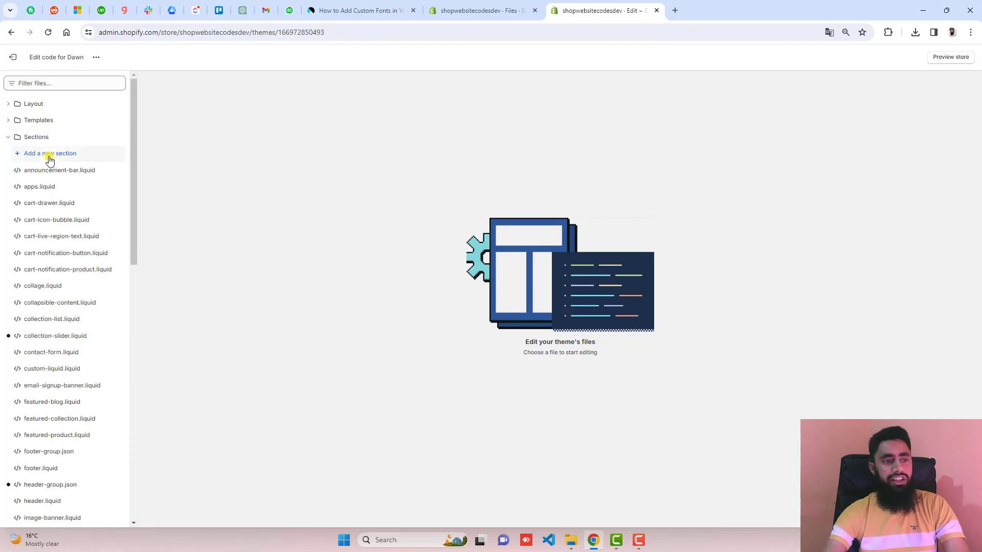
click(49, 154)
text(custom-font)
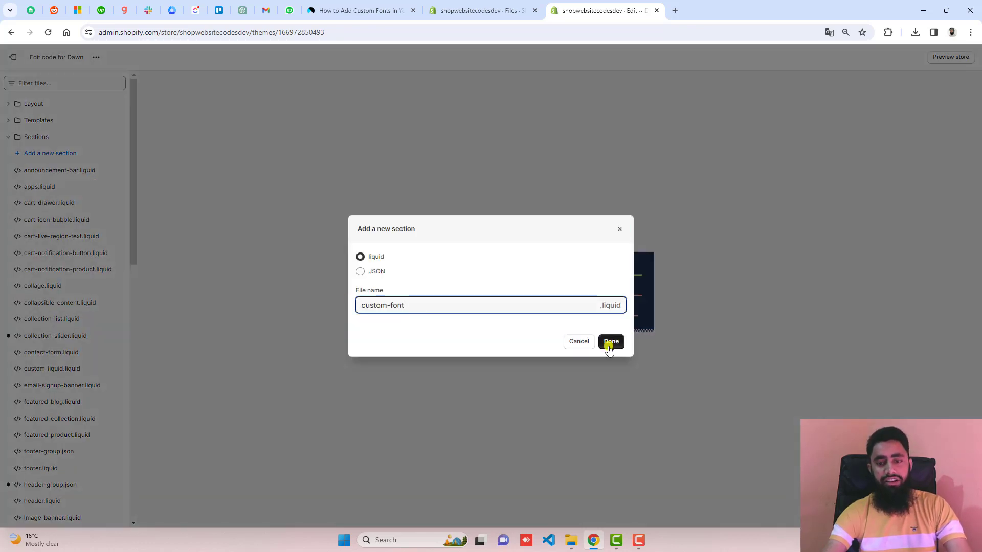
click(610, 342)
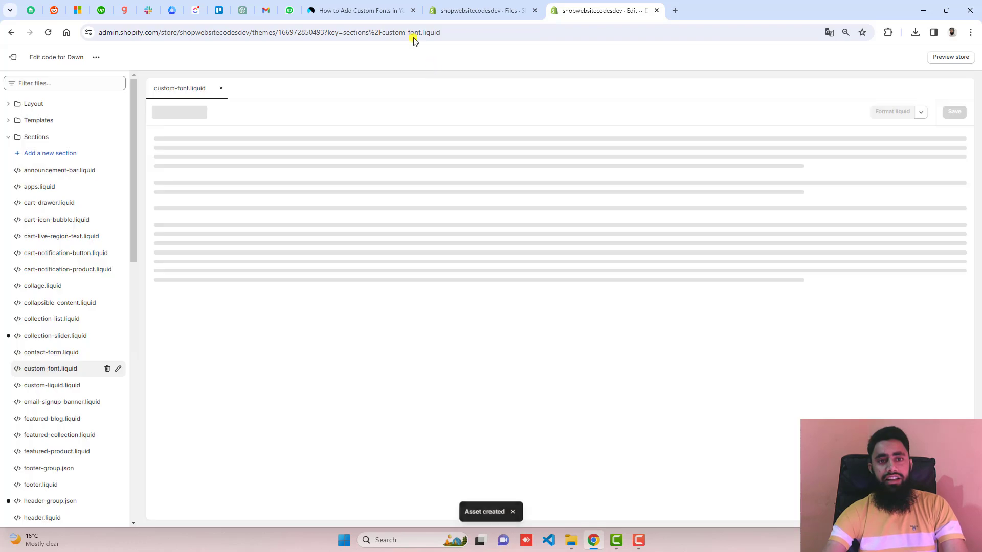
Replace custom-font.liquid's default content with the tutorial's section code and save it.
click(389, 10)
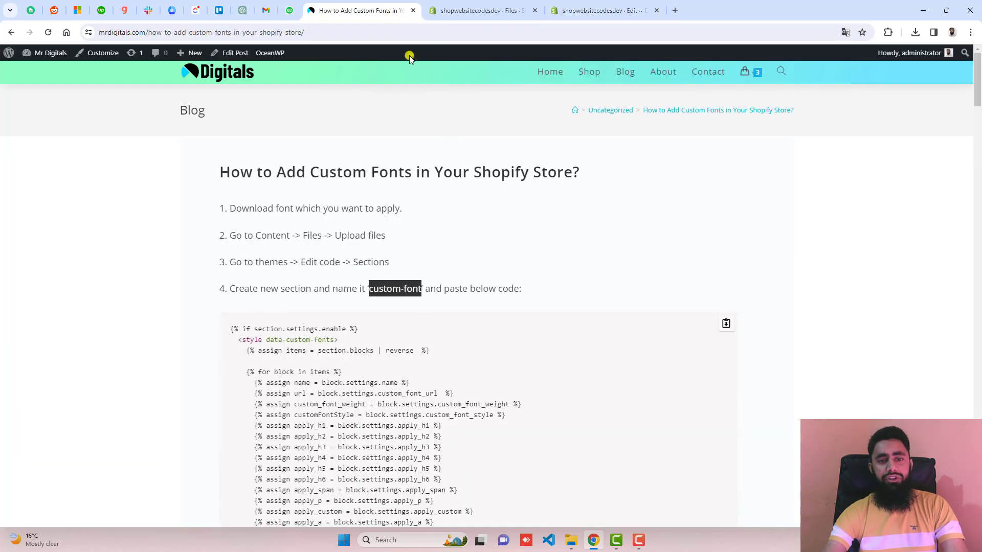
click(729, 325)
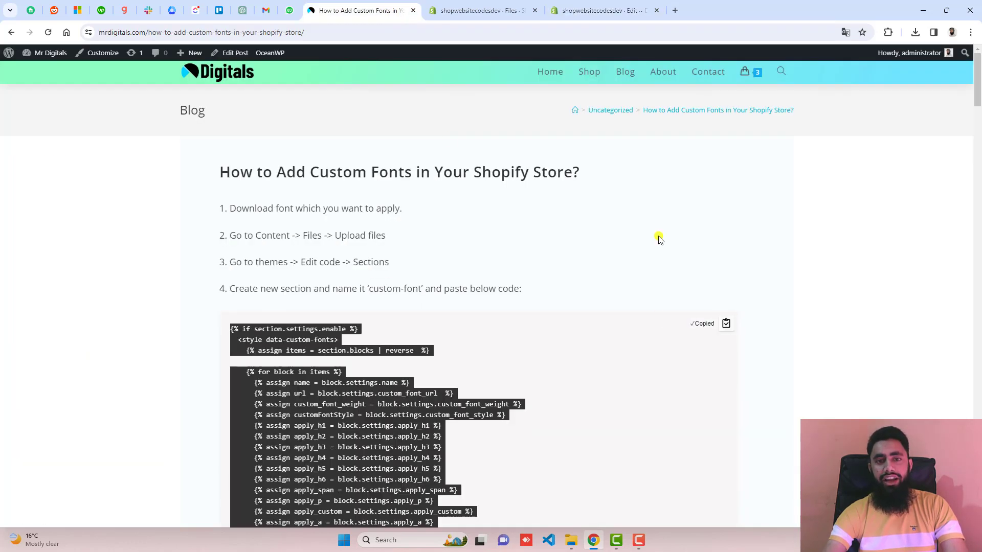
click(488, 9)
click(564, 4)
key(ctrl+a)
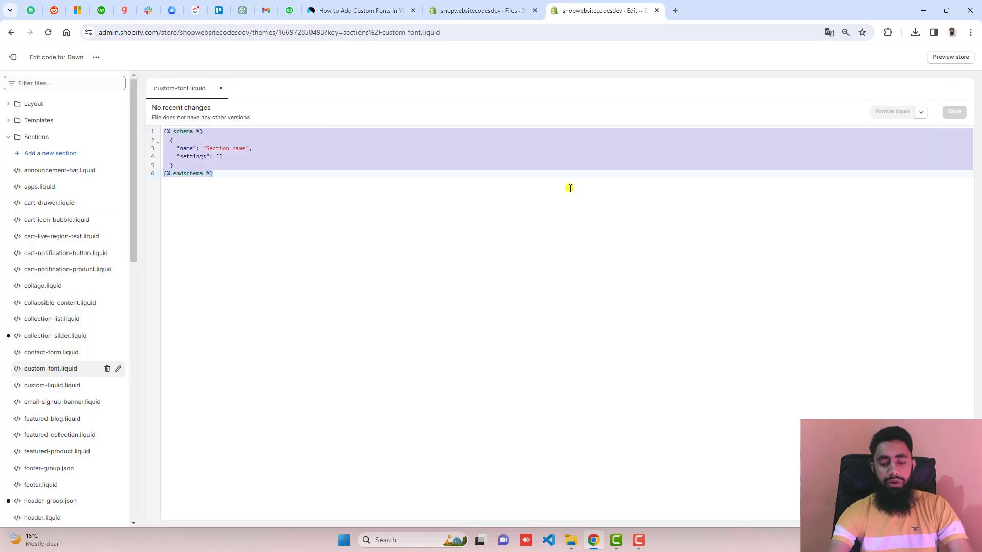
key(BackSpace)
key(ctrl+v)
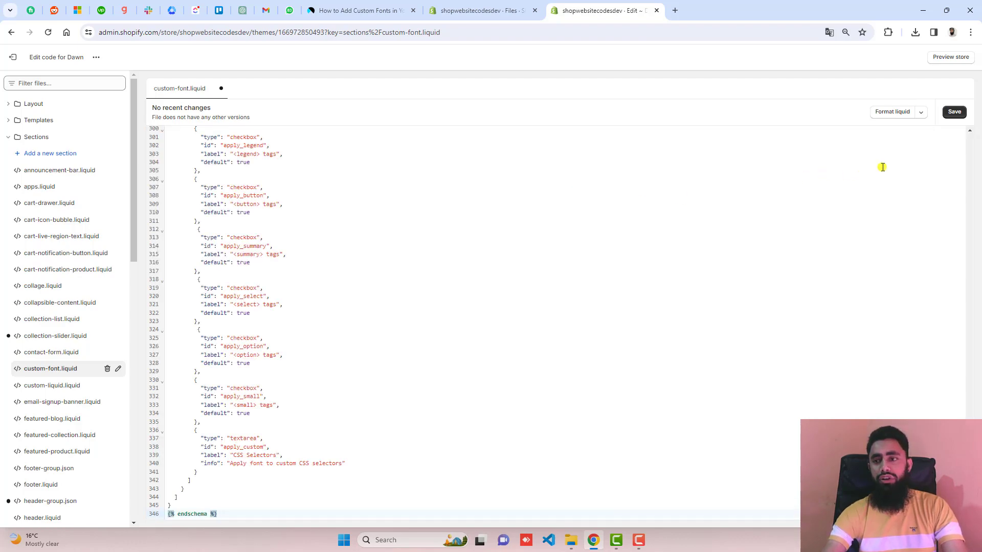
click(954, 111)
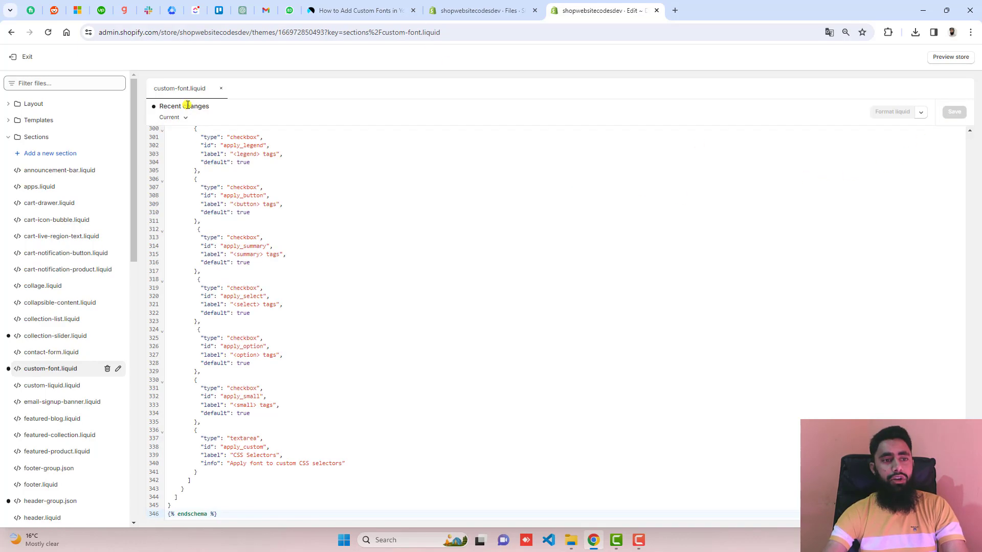
click(40, 104)
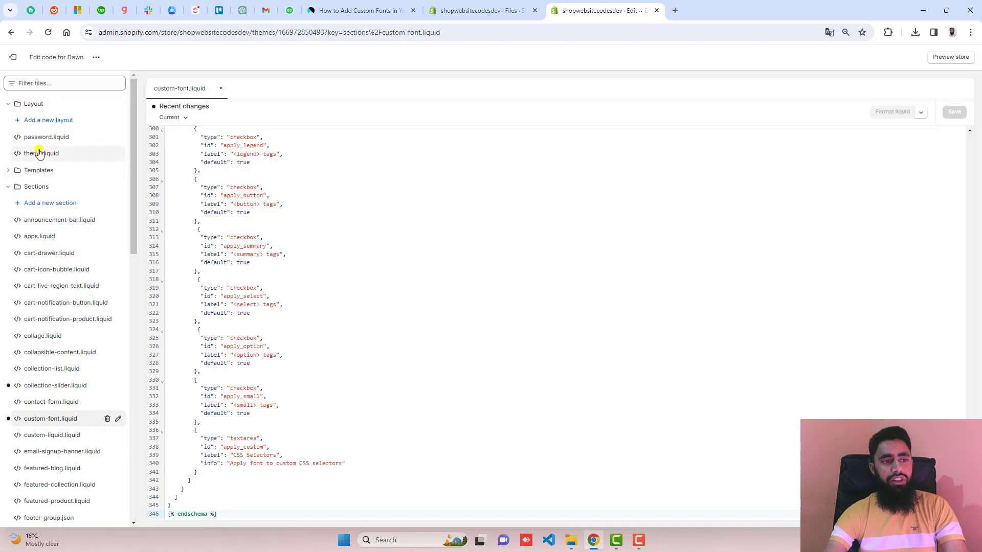
Add {% section 'custom-font' %} on the line after <body> in theme.liquid and save.
click(39, 154)
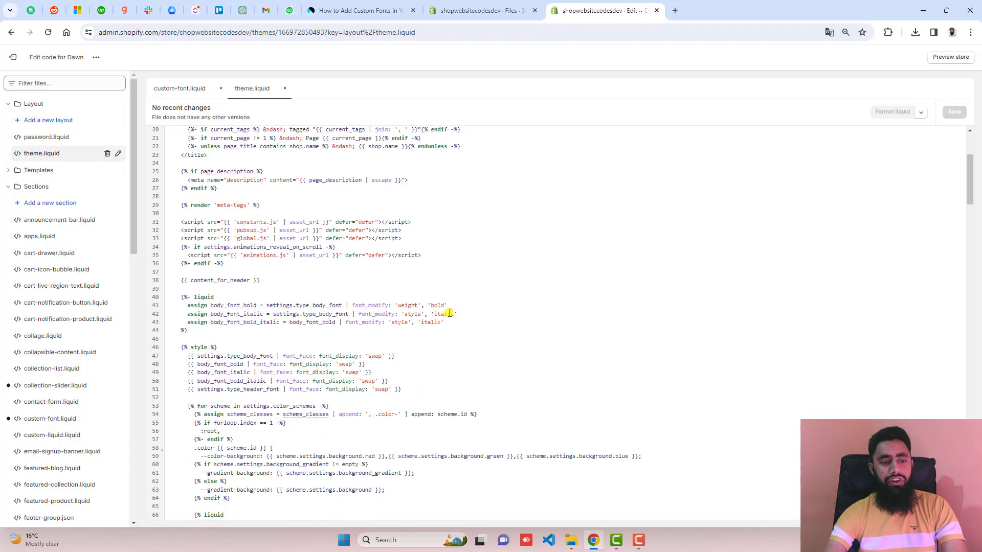
scroll(449, 313, down, 14)
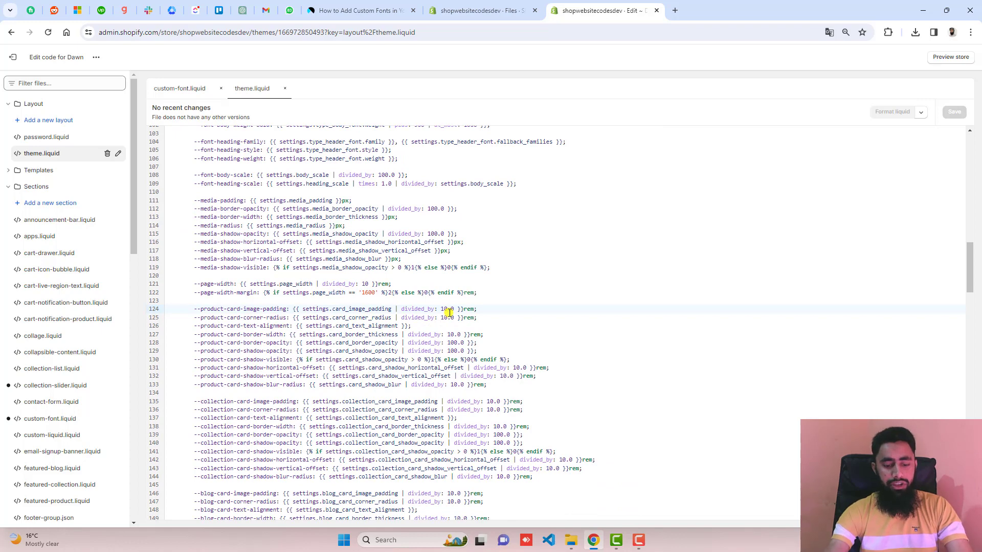
key(ctrl+f)
text(<body)
key(Return)
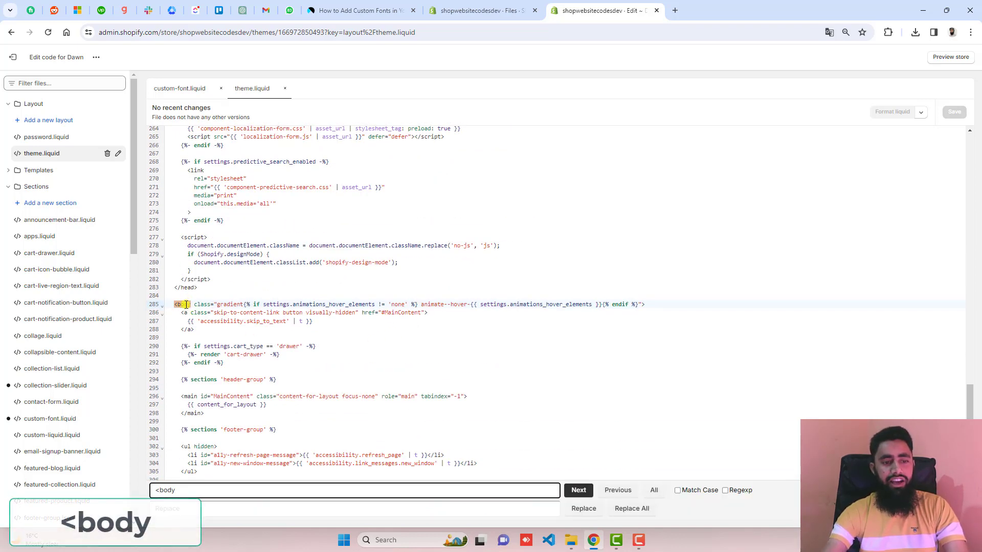
click(185, 304)
key(End)
key(Return)
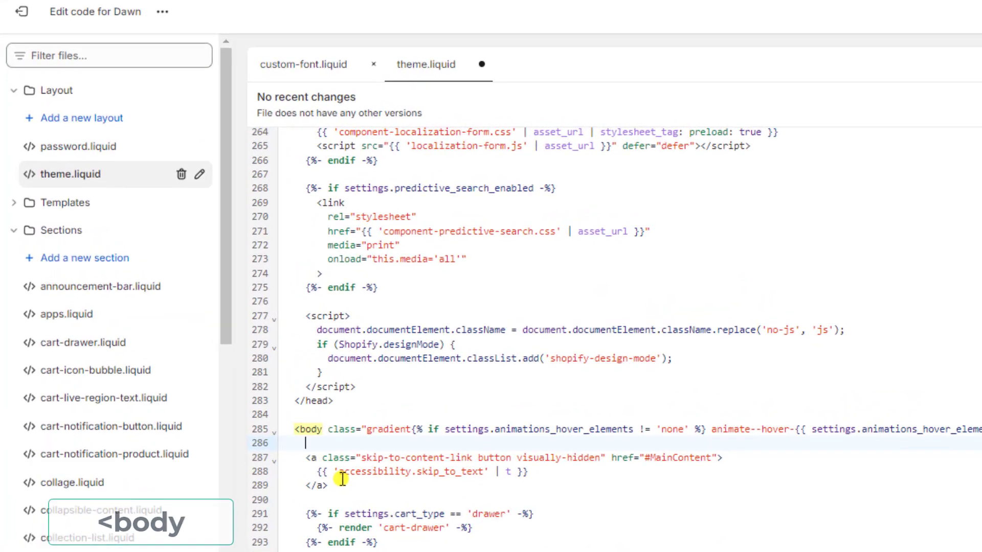
text({% )
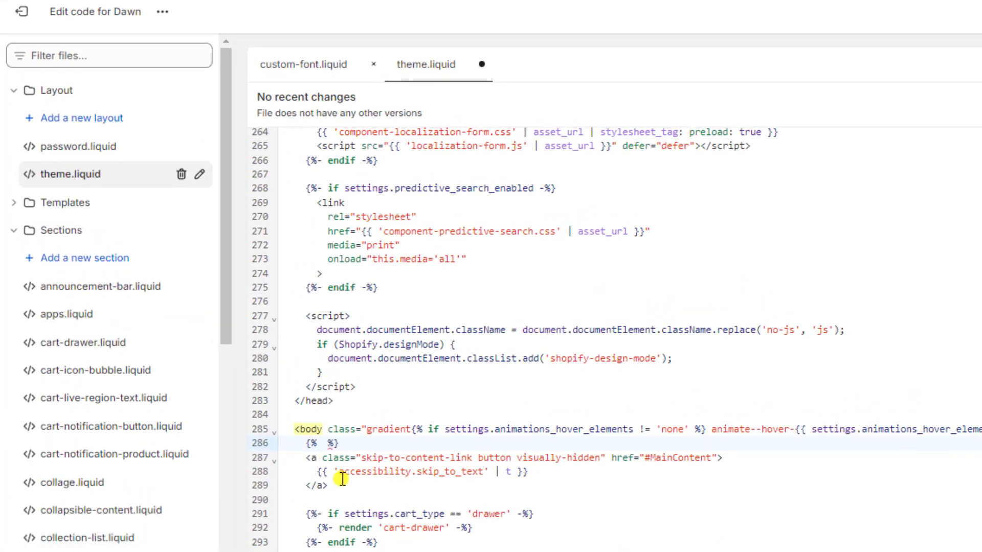
text(section )
text('custom-)
text(font)
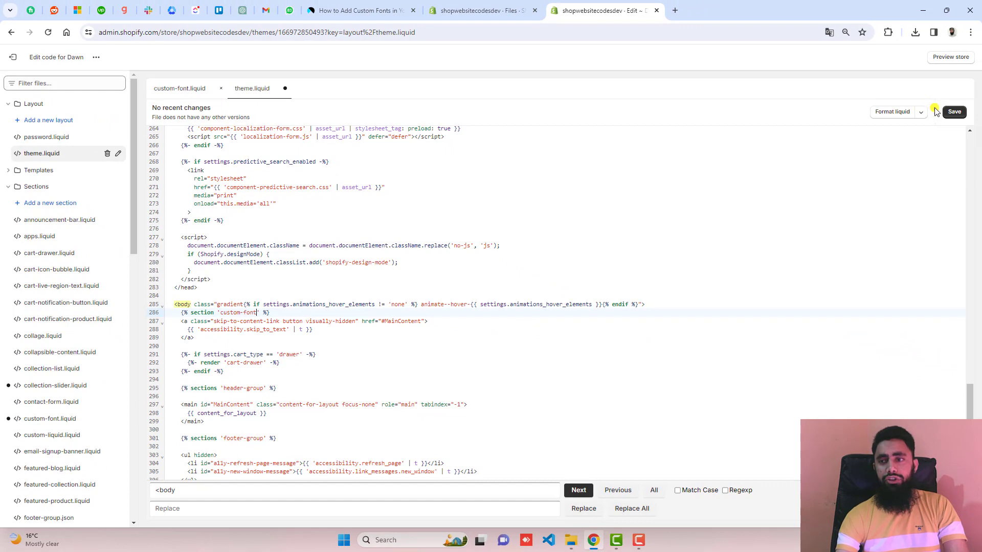
click(953, 113)
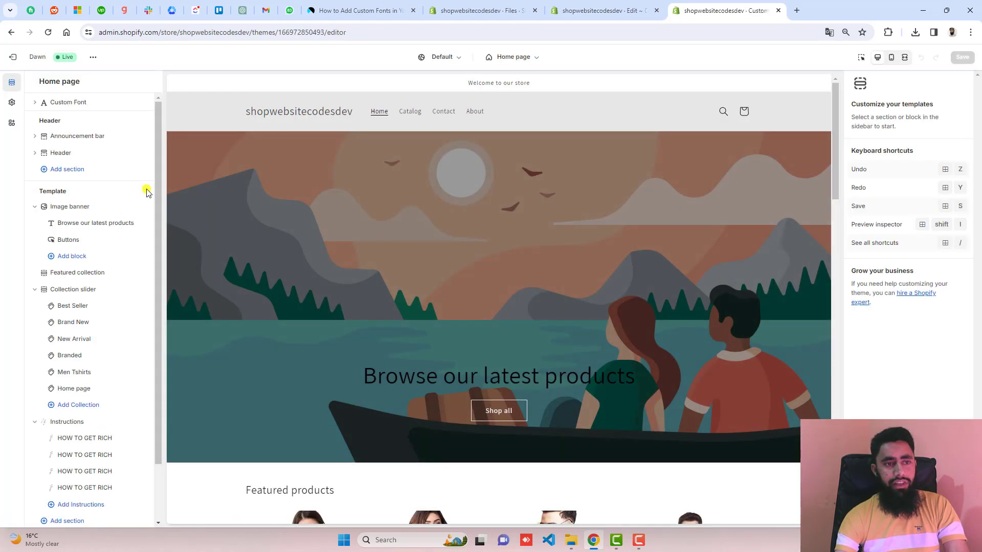
Add a Font block under Custom Font in the customizer and focus its Font URL field.
click(74, 105)
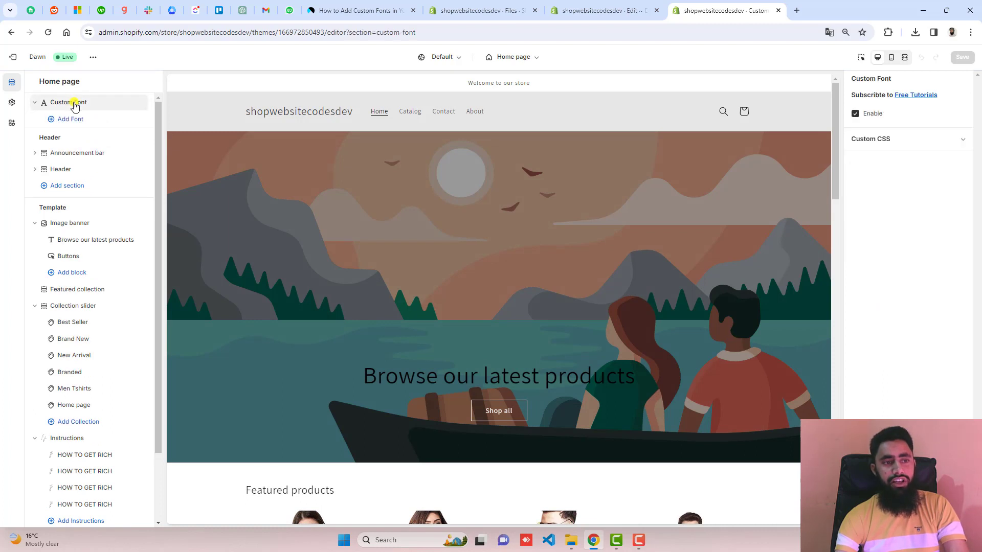
click(69, 118)
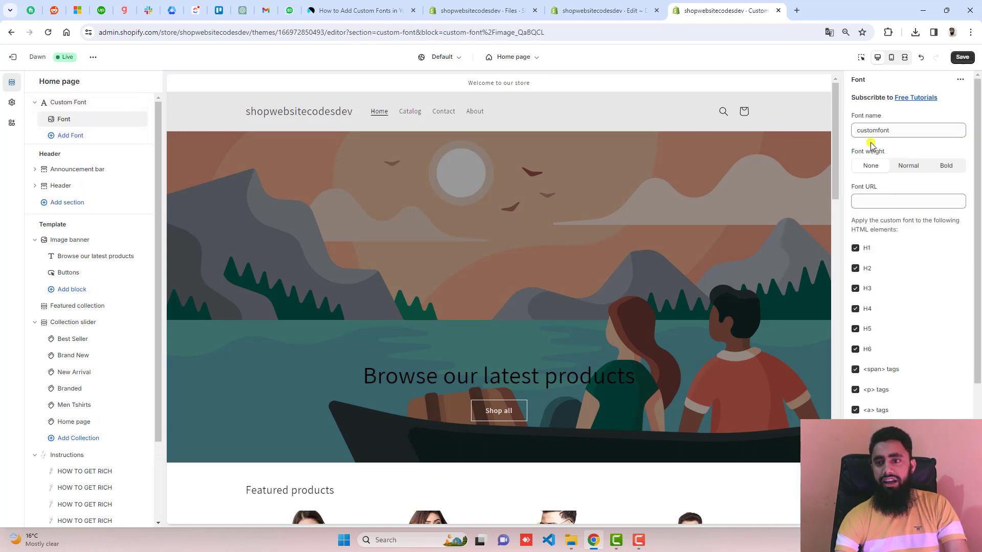
click(894, 201)
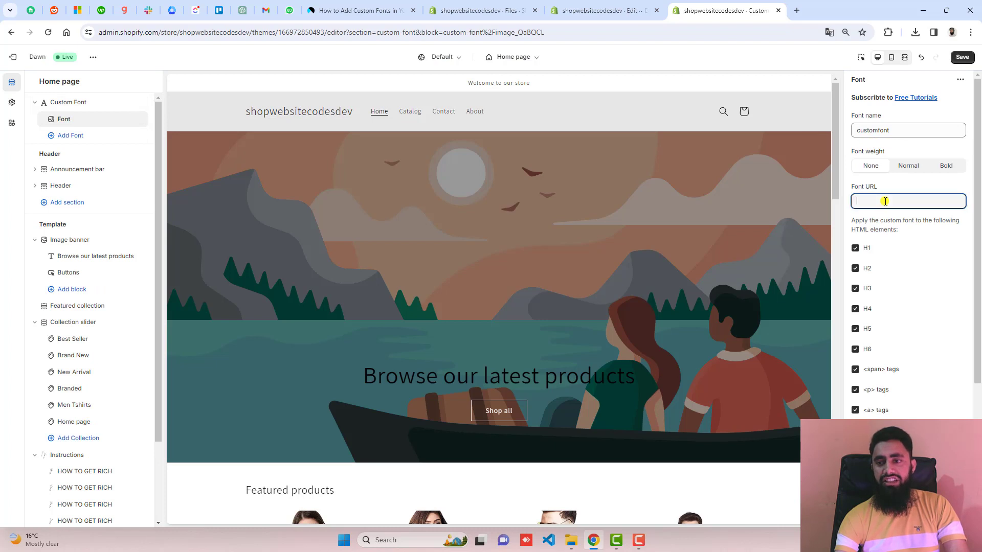
Copy the Goku file's link from Files, paste it as the Font URL, and save.
click(504, 10)
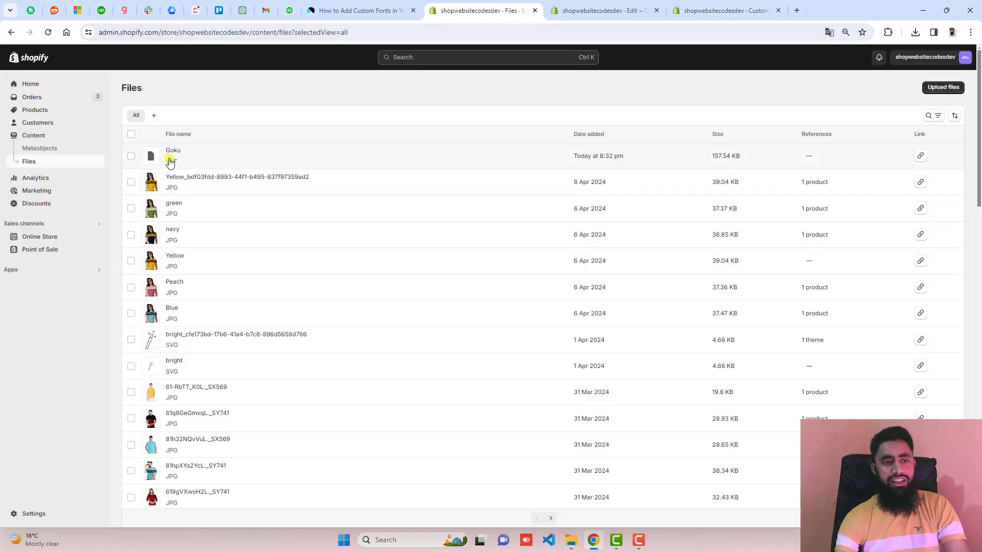
click(923, 156)
click(698, 10)
click(873, 202)
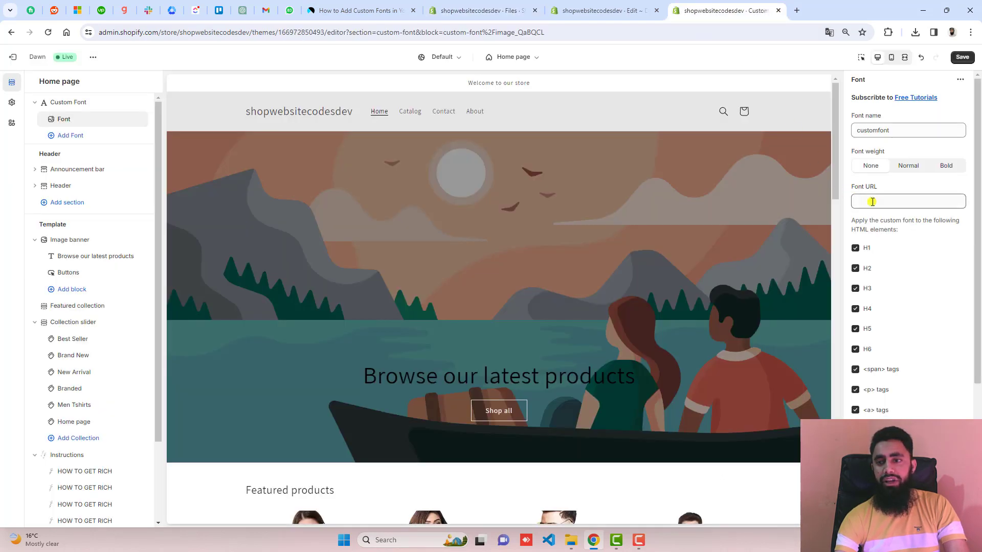
key(ctrl+v)
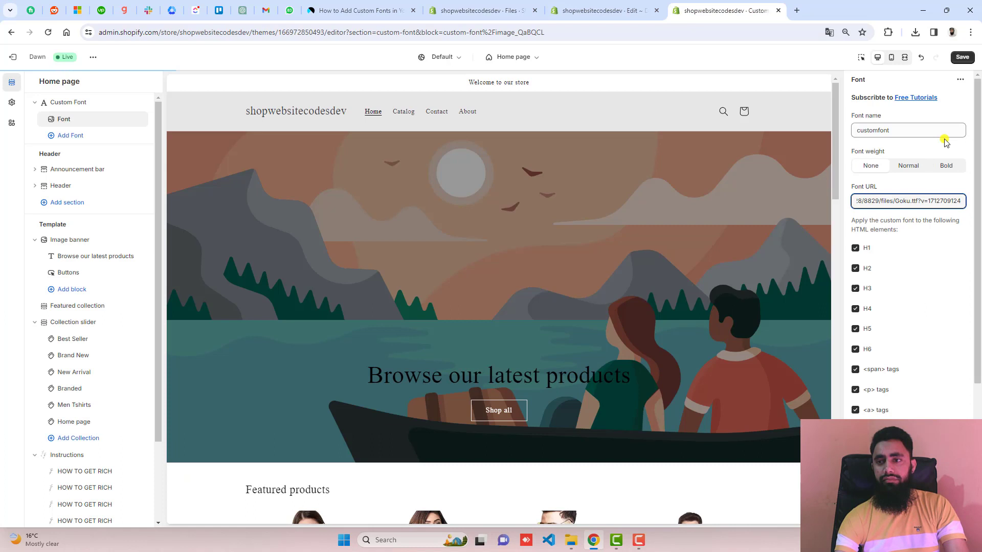
click(961, 57)
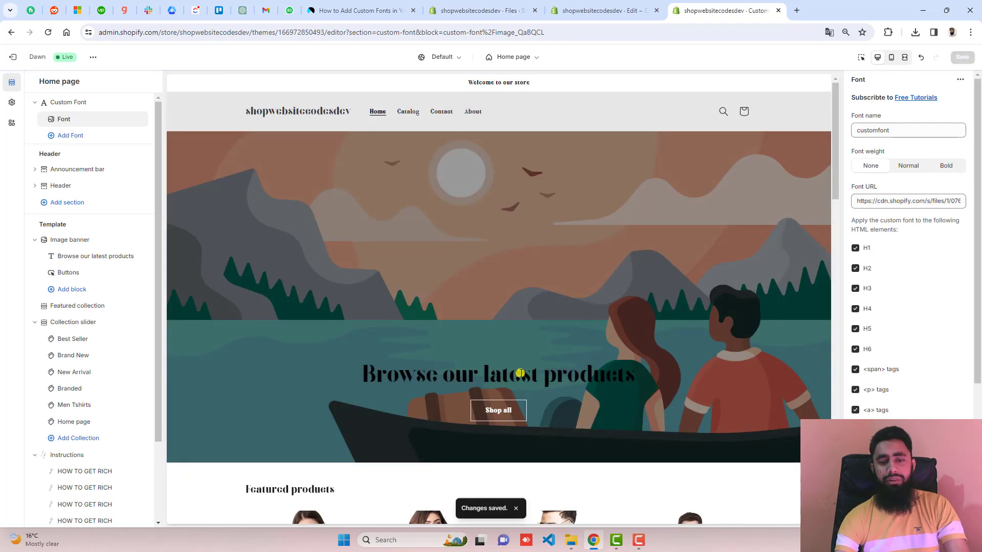
scroll(419, 195, down, 5)
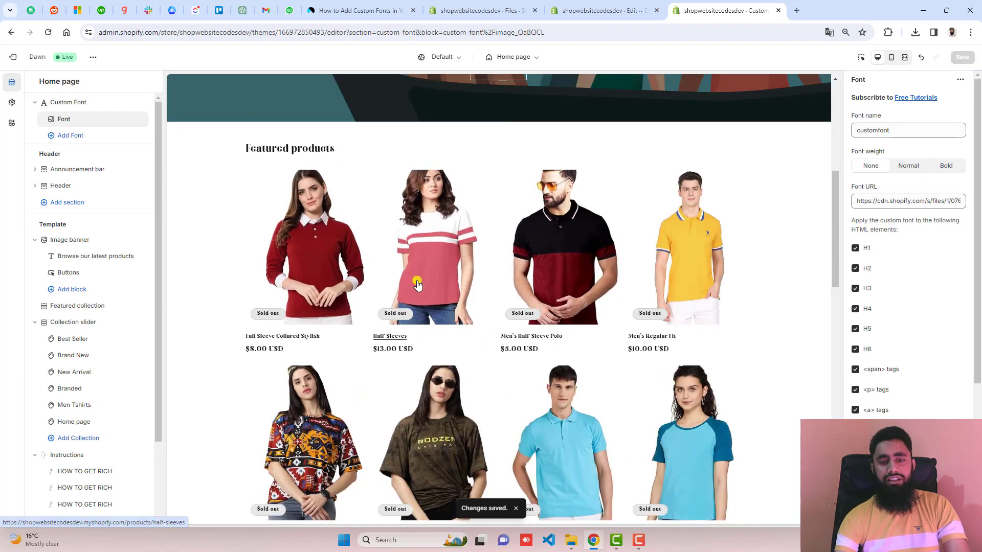
scroll(412, 230, down, 5)
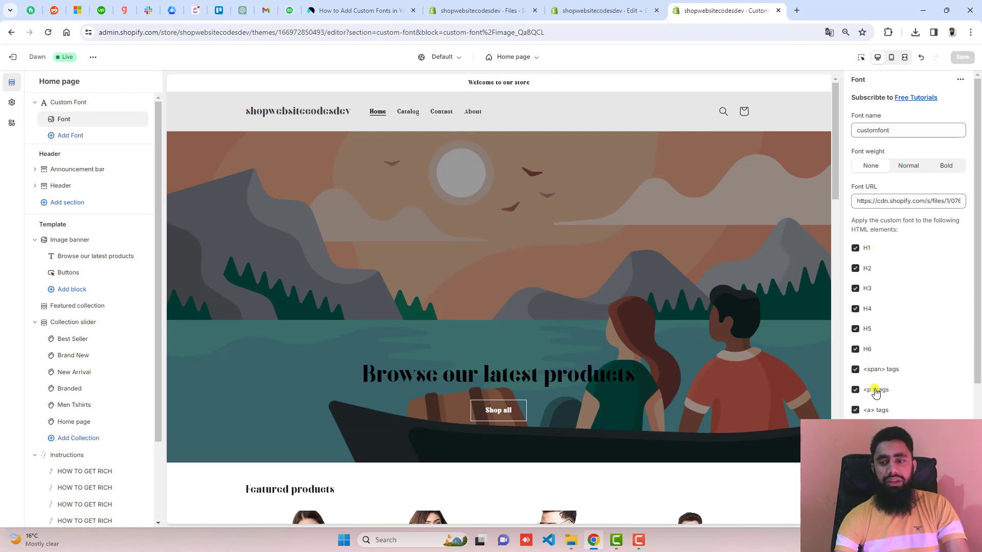
scroll(862, 238, down, 3)
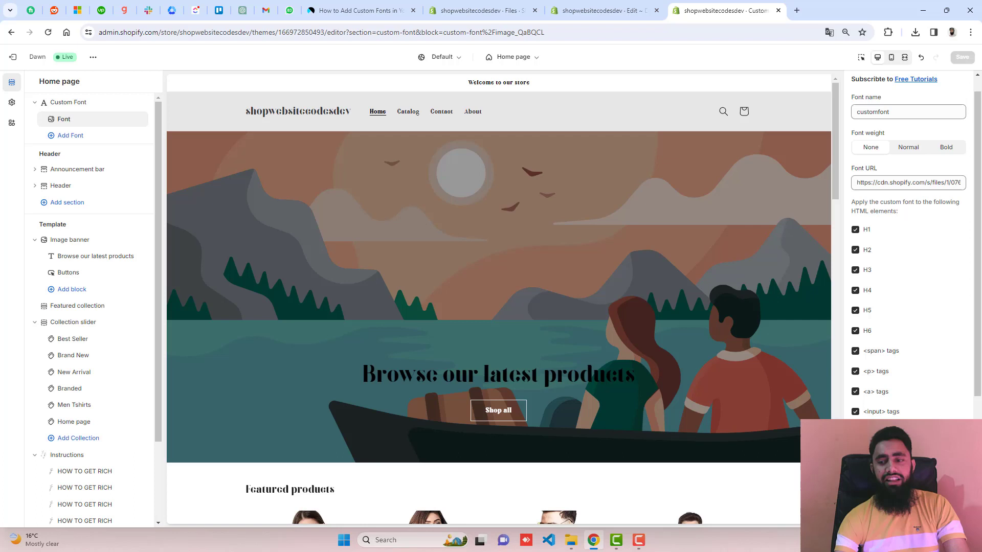
scroll(889, 354, up, 3)
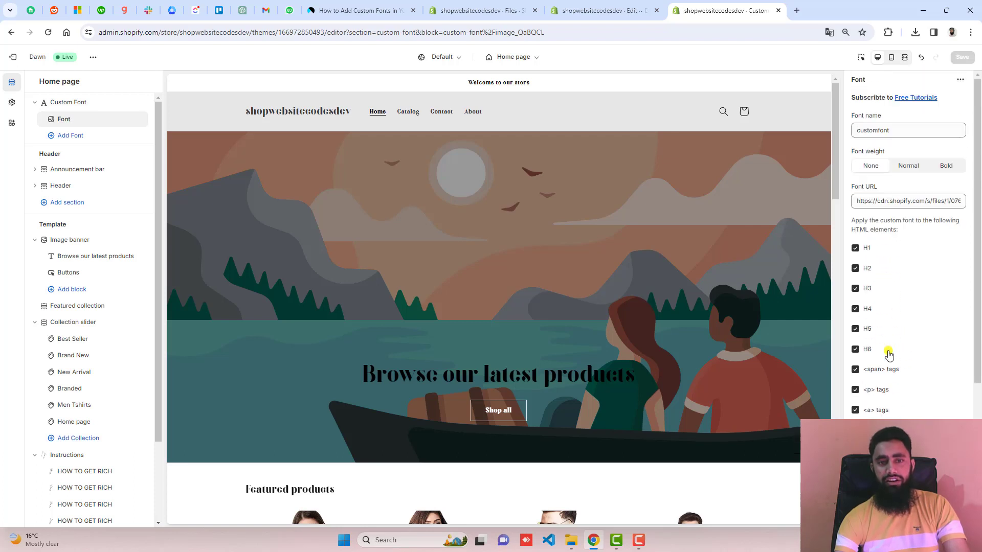